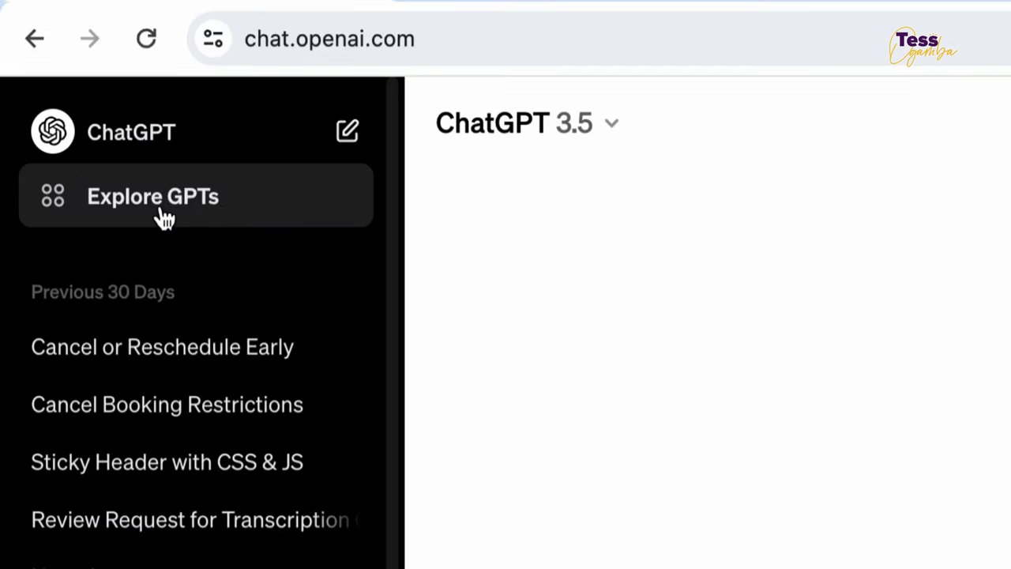
- Find and open the Video AI by invideo GPT in the GPT store, dismissing the upgrade offer
left_click(162, 215)
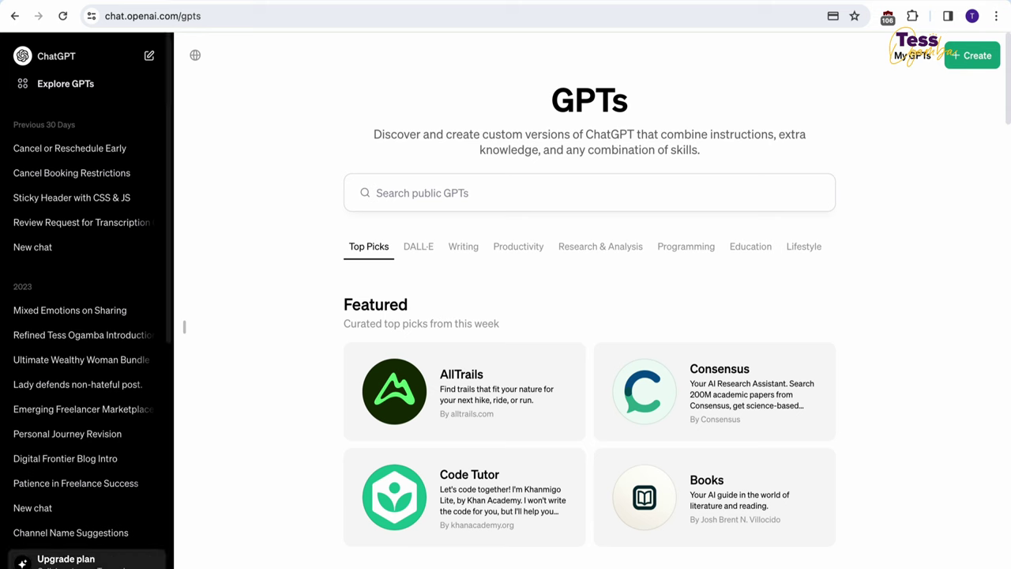
left_click(66, 559)
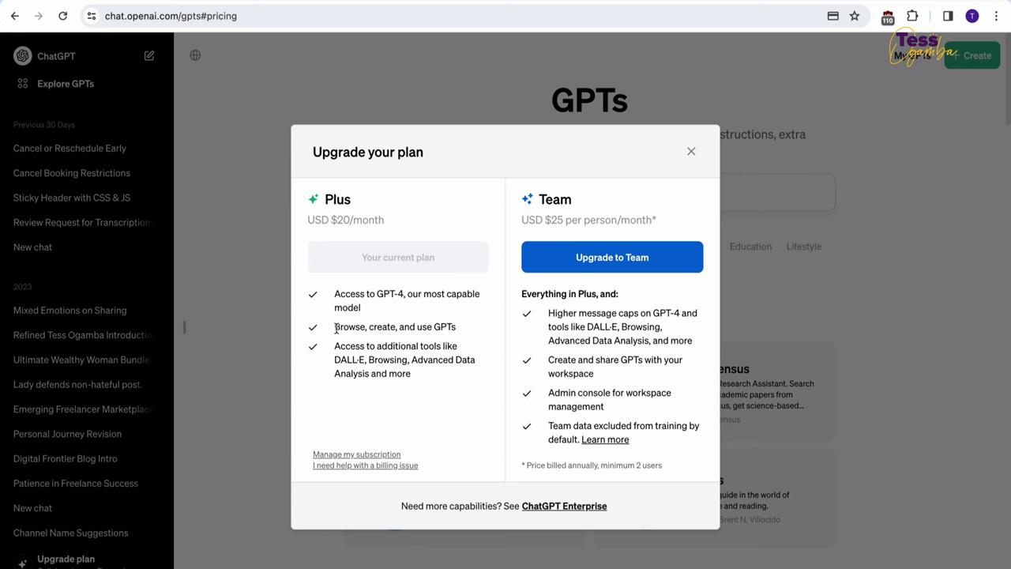
left_click(373, 118)
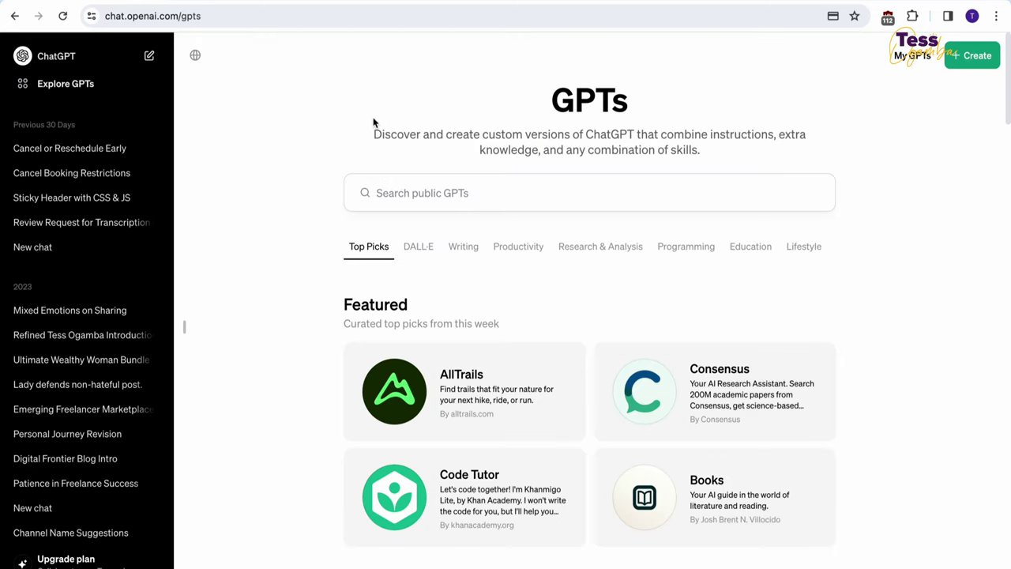
left_click(418, 197)
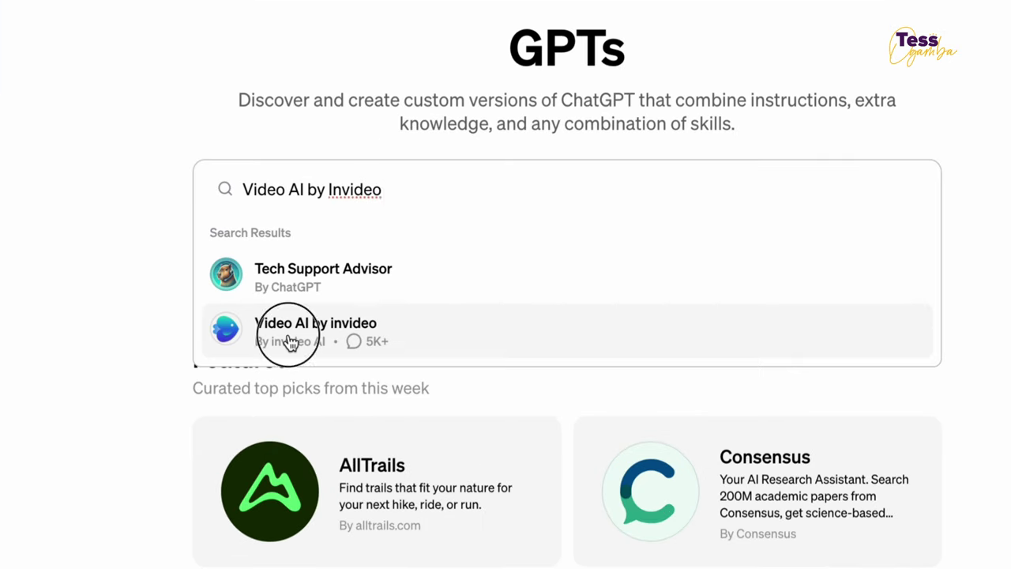
type("Video AI by Invideo")
left_click(290, 339)
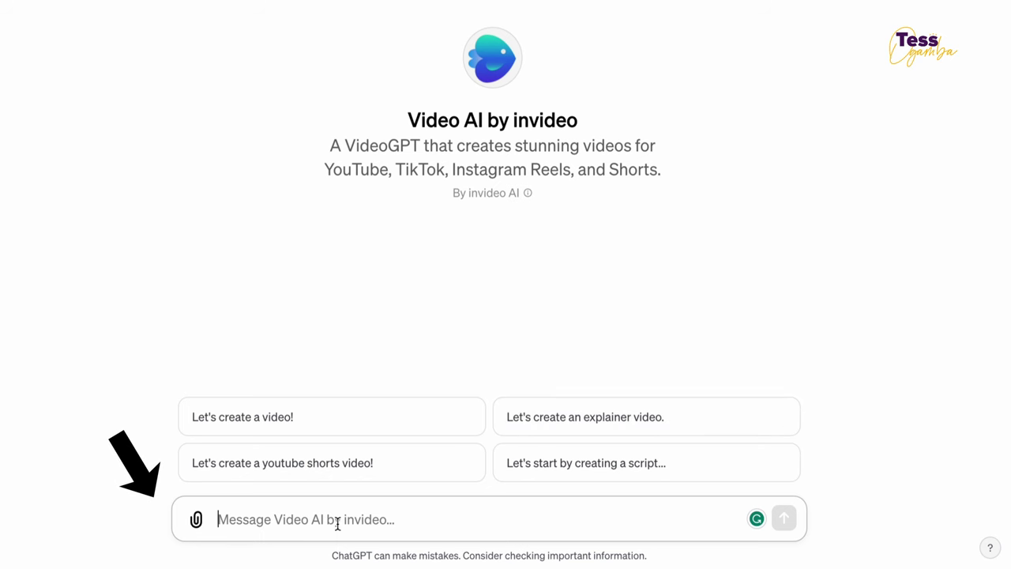
- Send Video AI a request for a 3-minute video on 5 easy ways to make money online
type("Create a 3-minute YouTube video about 5 easy ways to make money online without skills. Please indicate how much money one can earn in a month. Start the video with a good joke to capture people's attention and ask the viewers to like the video and subscribe to the channel at the end of the video.")
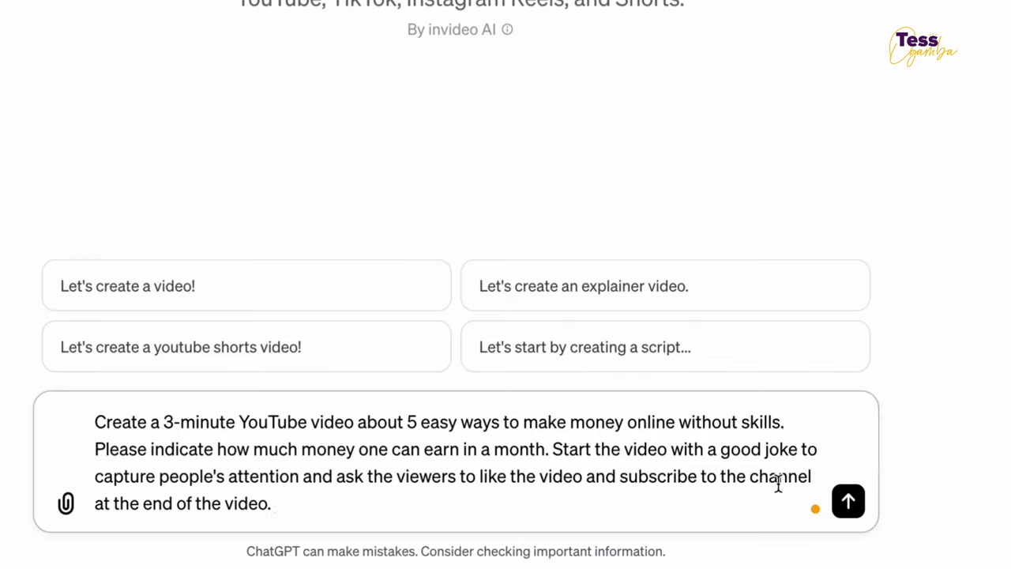
left_click(852, 509)
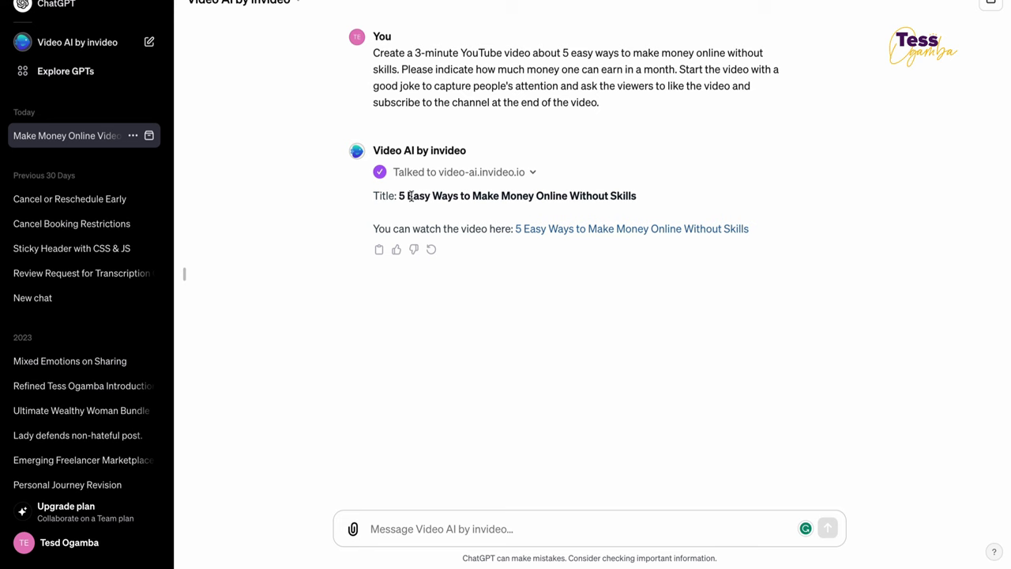
- Follow the reply's link to load '5 Easy Ways to Make Money Online Without Skills' in invideo AI
left_click(579, 230)
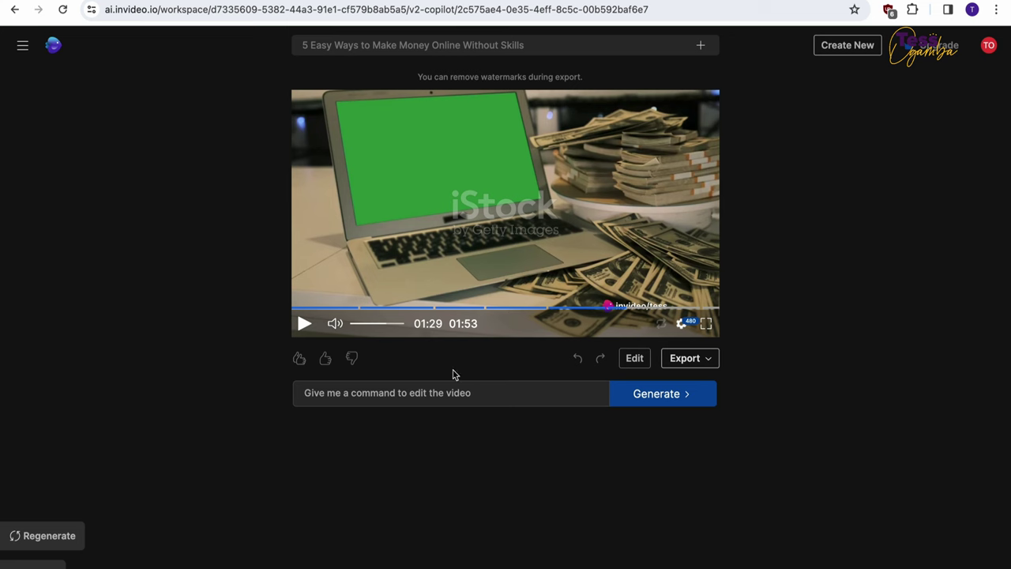
- Apply 'Start the video with a joke' and preview the lengthened 2:19 video
left_click(436, 391)
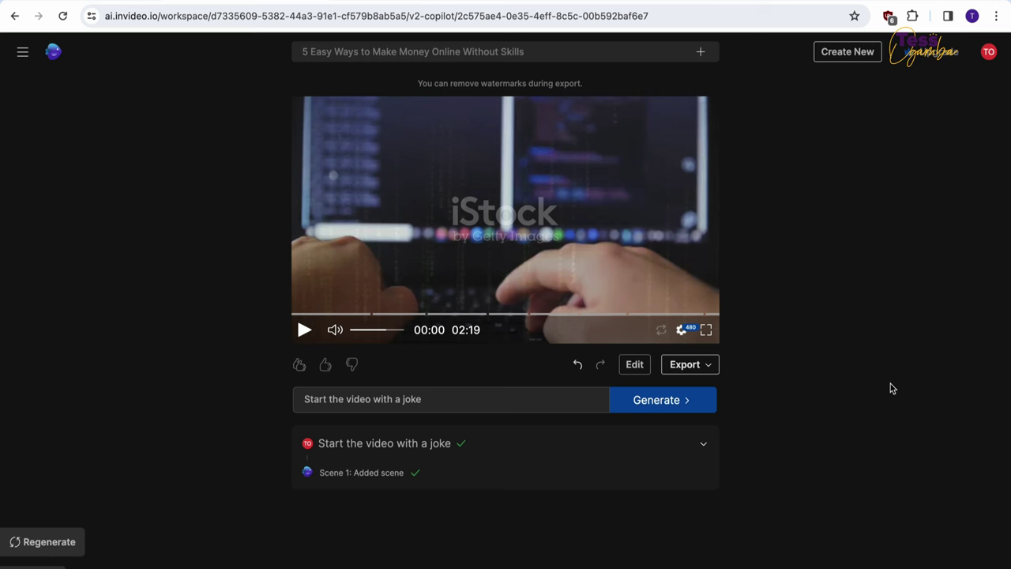
left_click(302, 334)
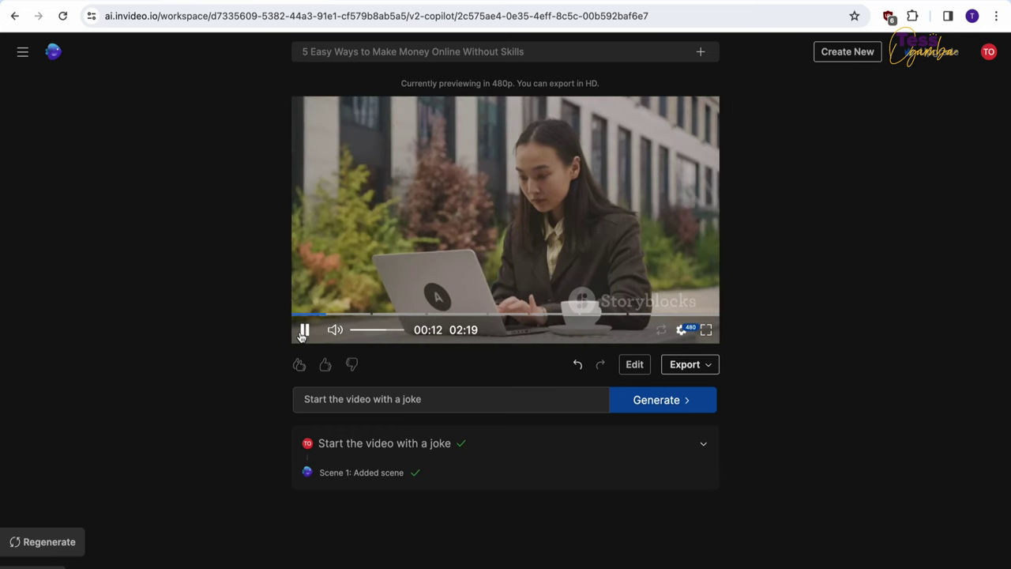
left_click(303, 330)
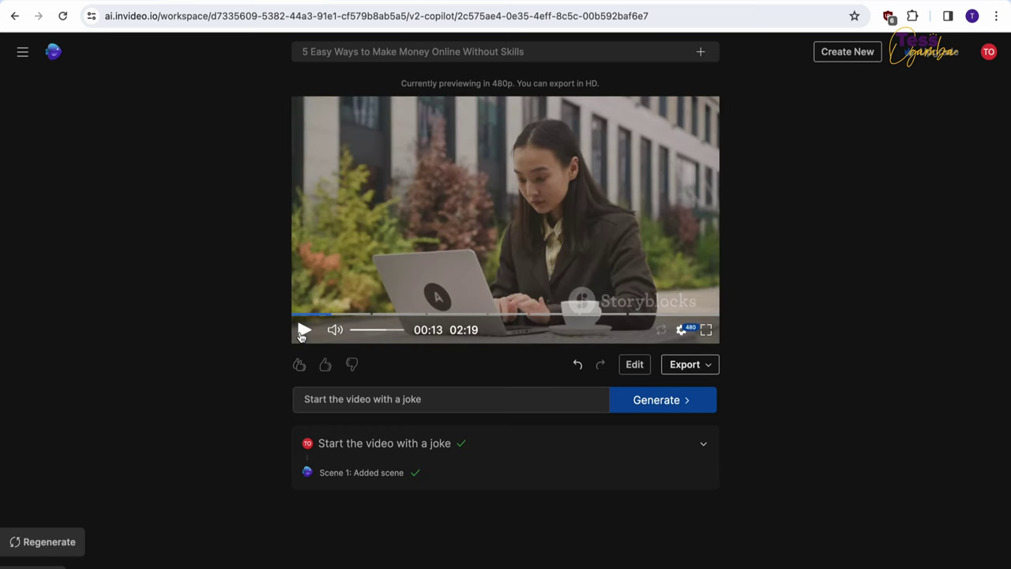
left_click(355, 399)
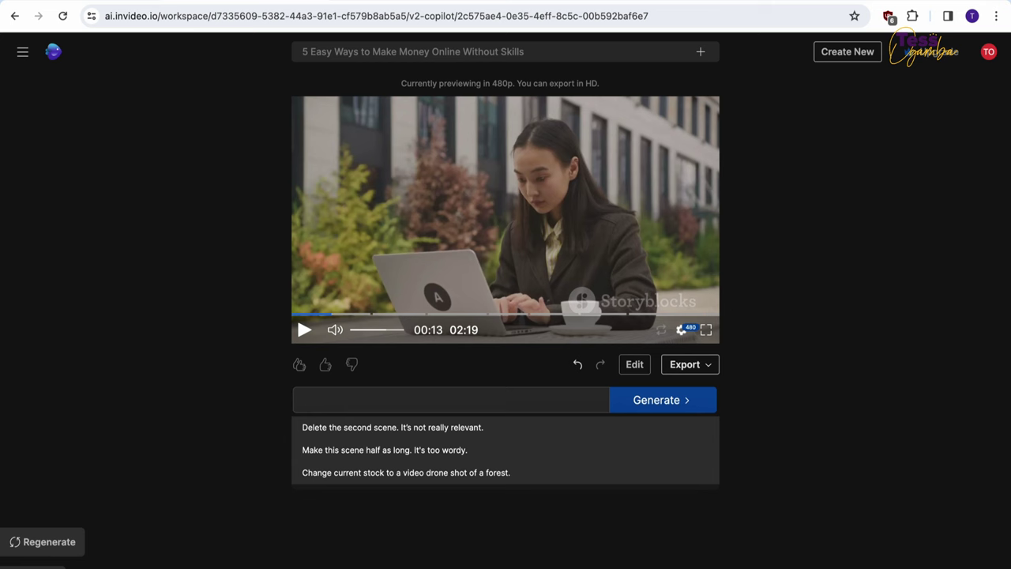
- Apply 'Use authoritative male british voice over', preview the new narration, then clear the command field
type("Use authoritative male british voice over")
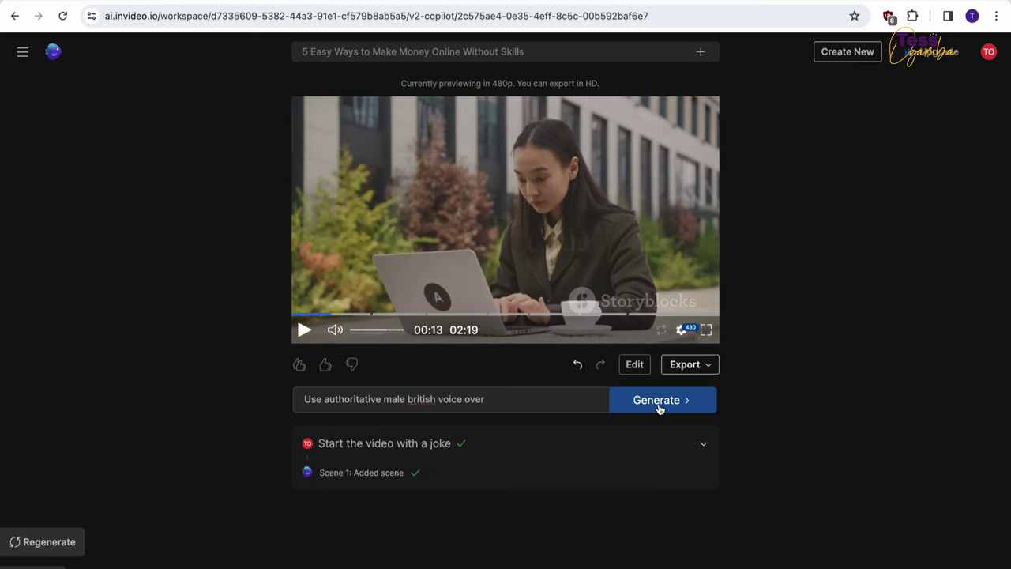
left_click(660, 401)
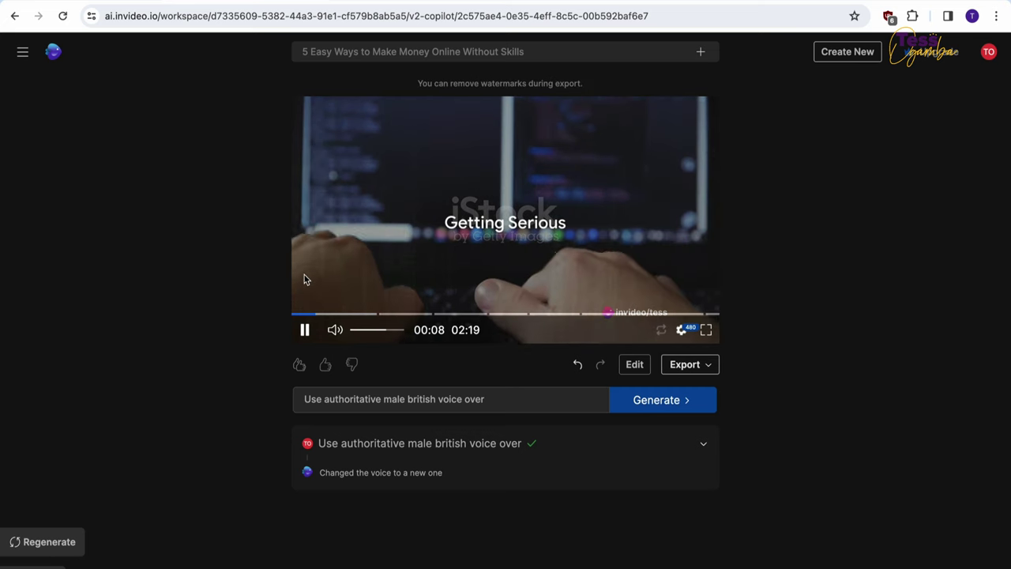
left_click(427, 400)
left_click(490, 404)
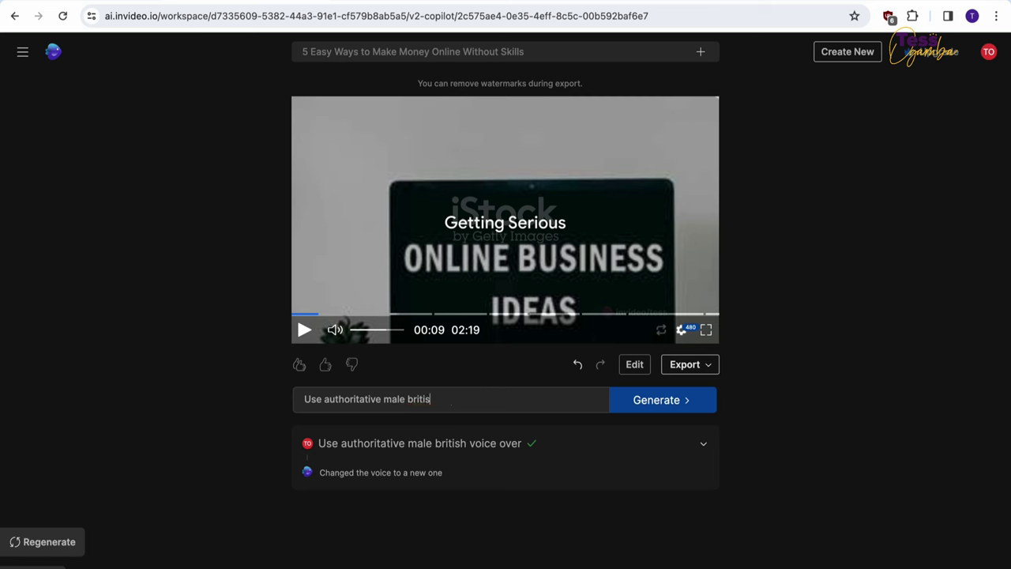
key("BackSpace")
key("BackSpace")
key("BackSpace")
key("BackSpace")
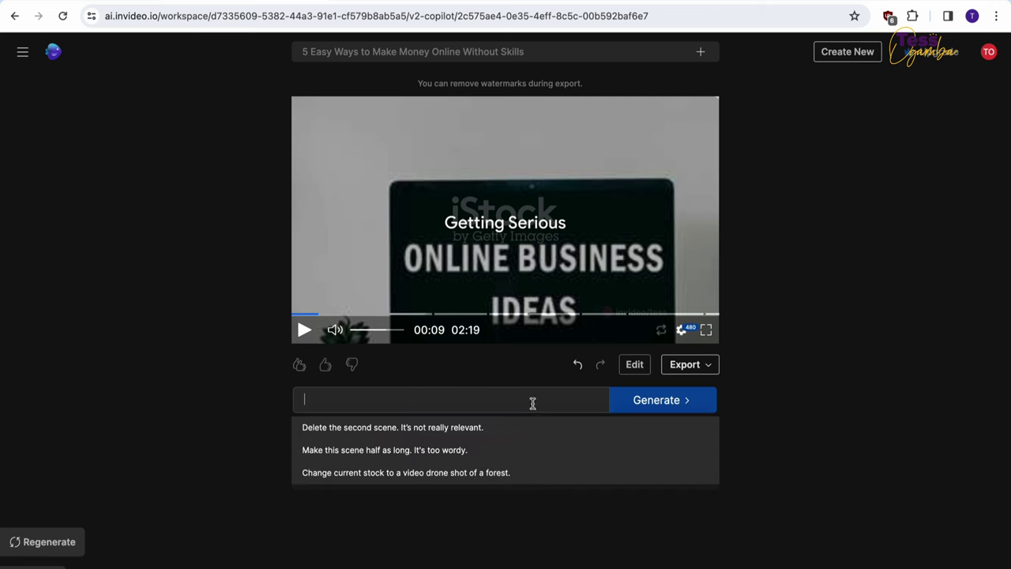
- Delete '(Laughs)' from the opening joke line in the script and apply the change
left_click(633, 369)
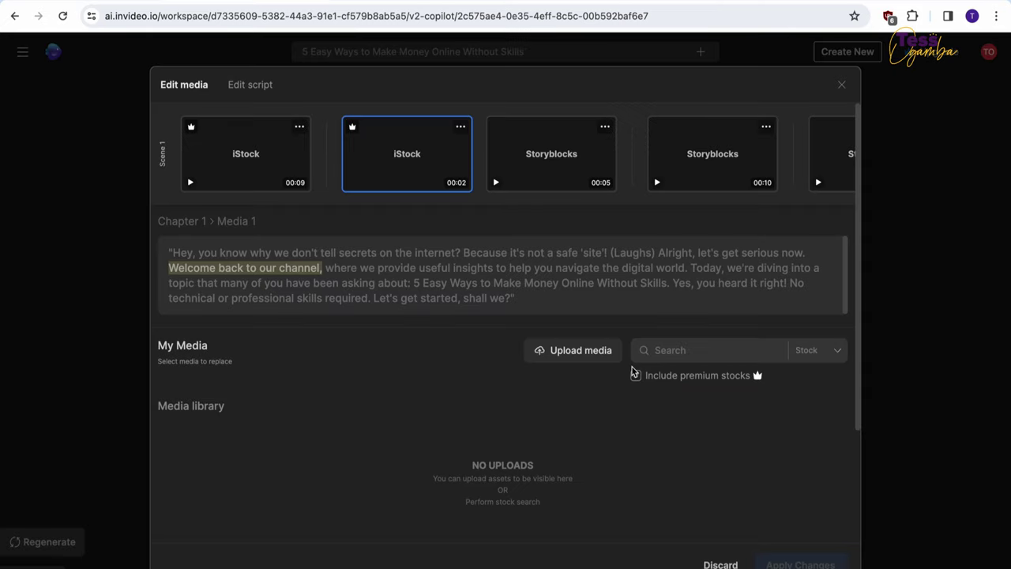
left_click(247, 92)
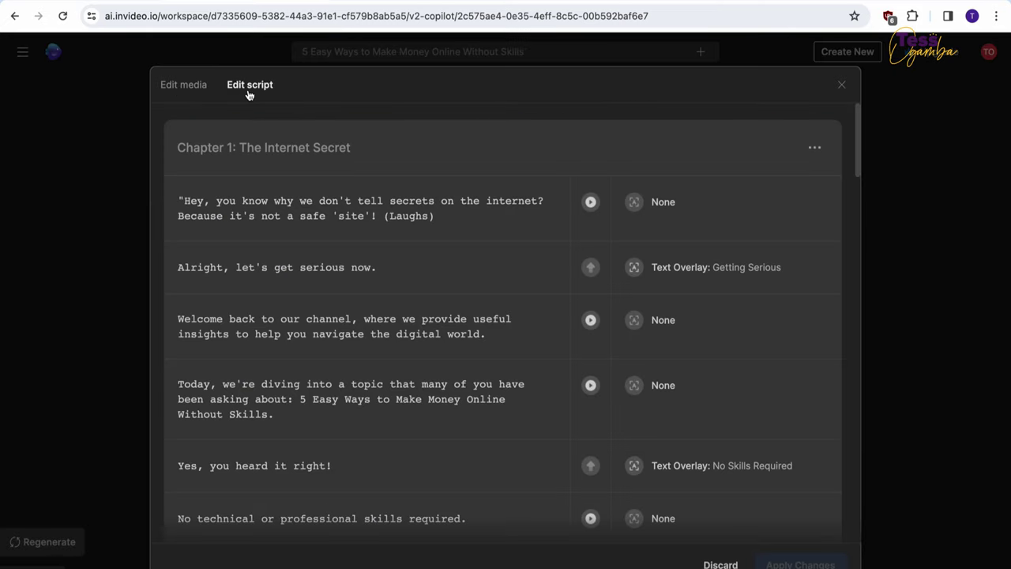
left_click(435, 218)
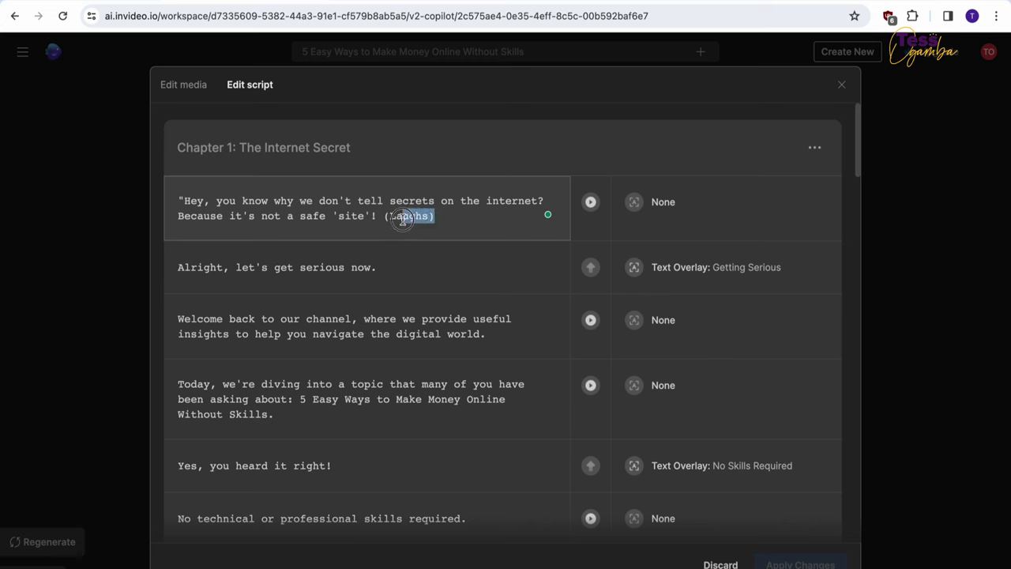
left_click_drag(442, 218, 382, 218)
key("BackSpace")
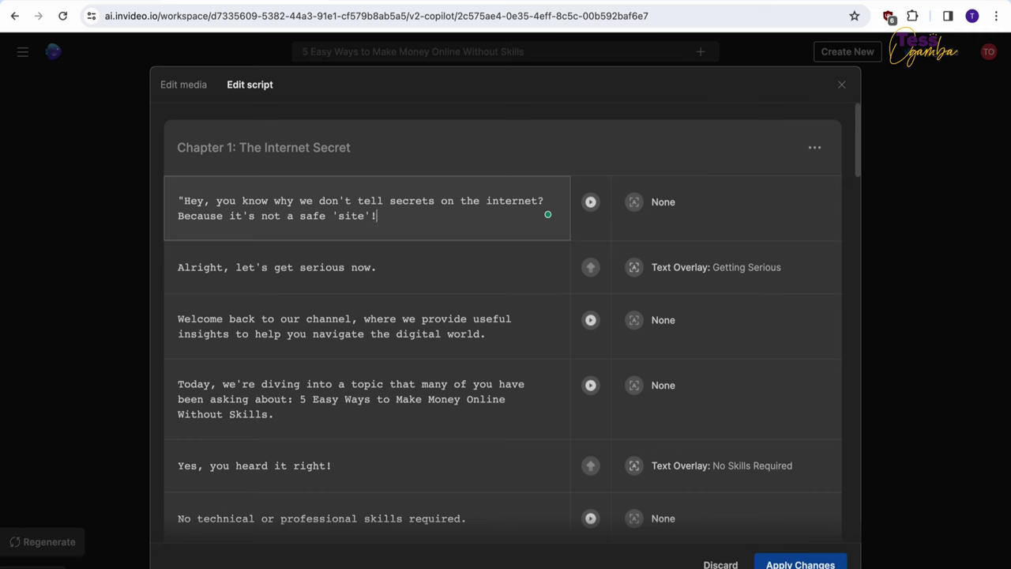
left_click(799, 564)
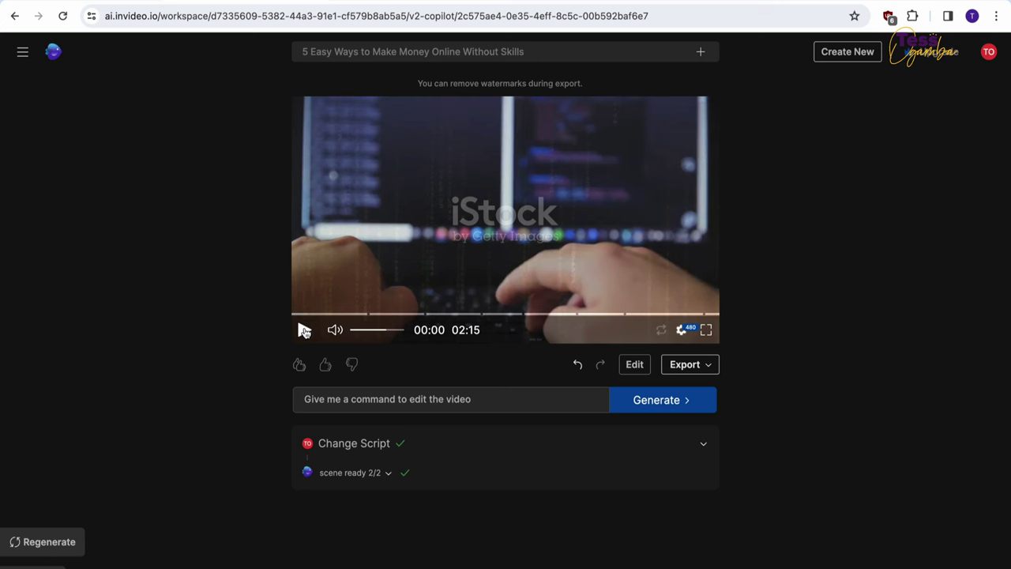
- Play through the 2:15 video, then open media editing with premium stocks included
left_click(304, 331)
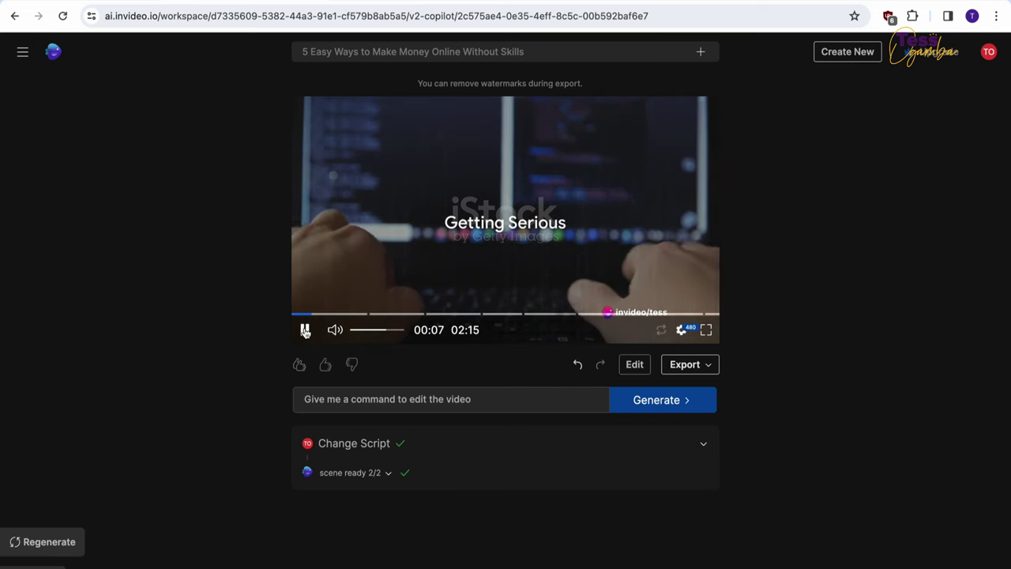
left_click(305, 331)
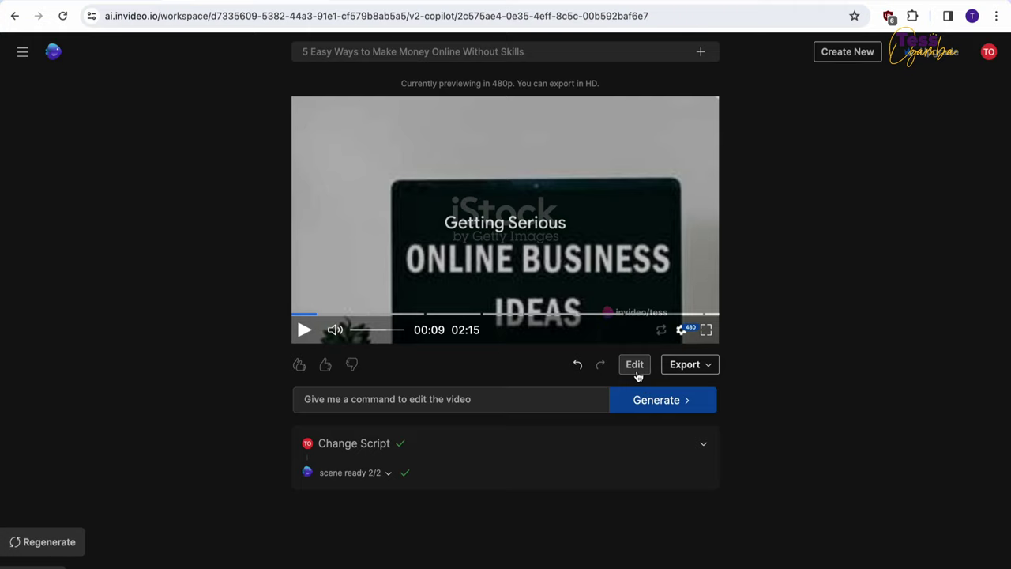
left_click(636, 364)
left_click(636, 376)
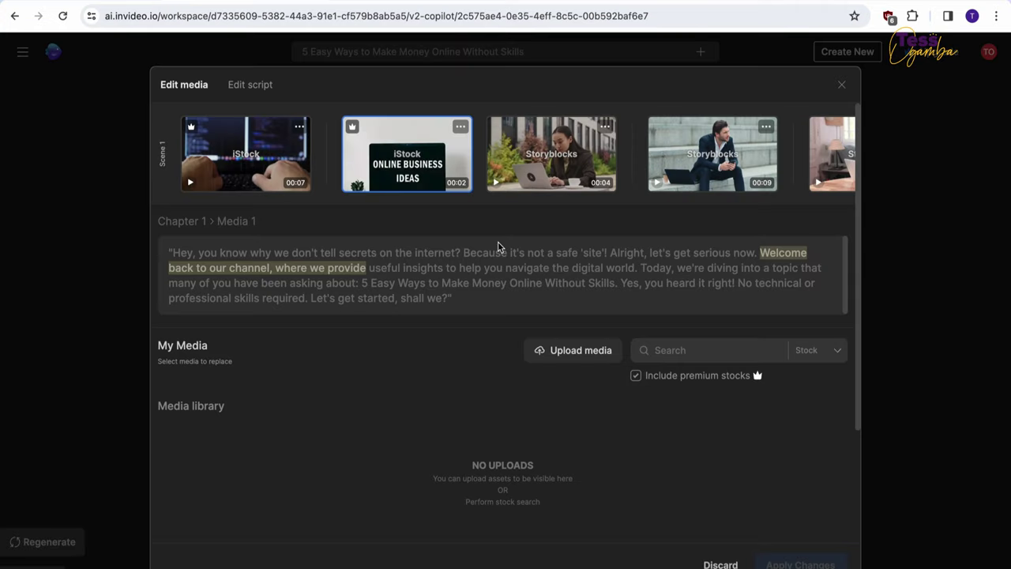
- Discard the scene 1 media editor without changes and confirm the unsaved-changes warning
left_click(464, 128)
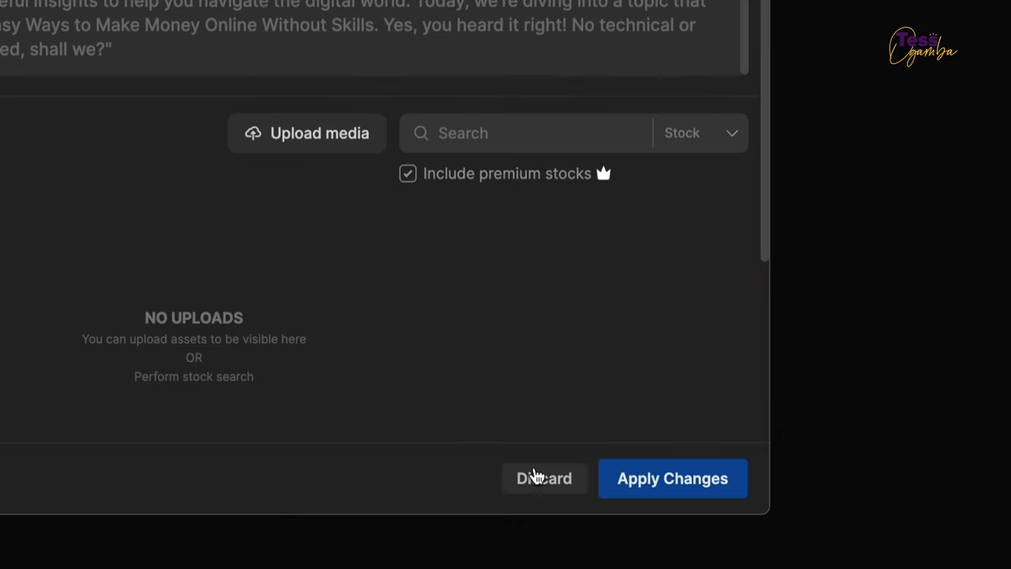
left_click(533, 477)
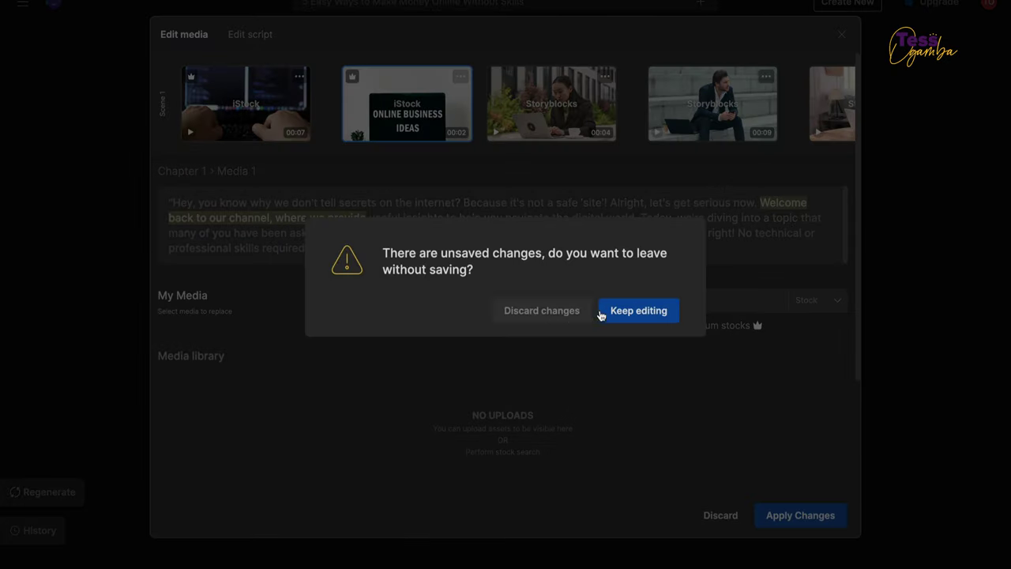
left_click(600, 315)
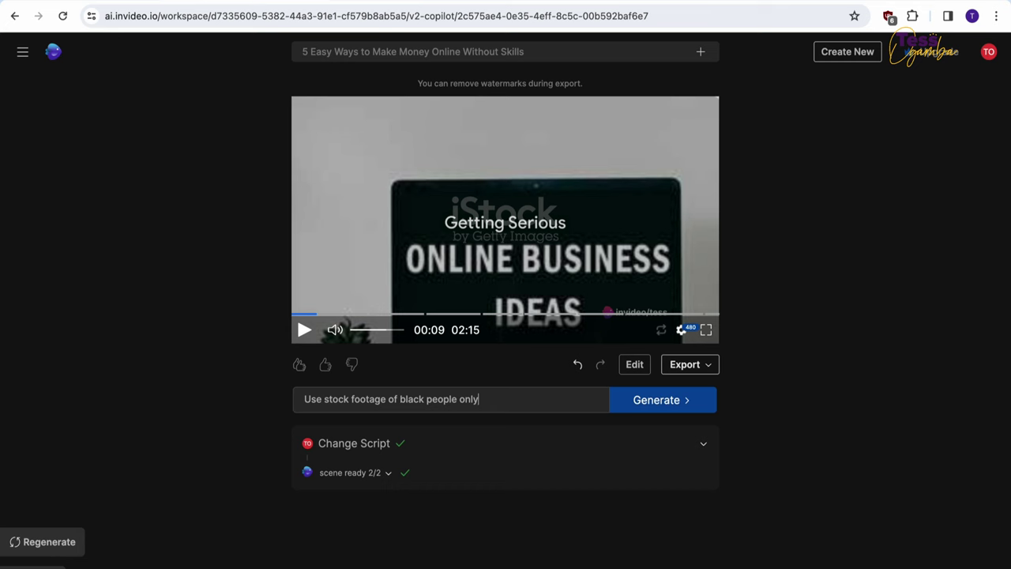
- Submit 'Use stock footage of black people only' and pause to inspect the swapped footage
key("Return")
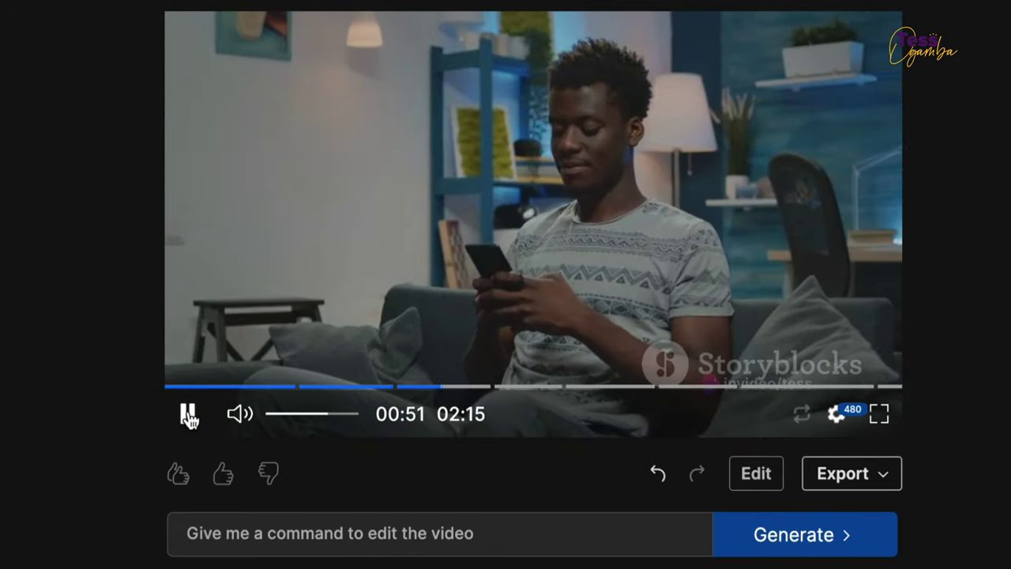
left_click(188, 416)
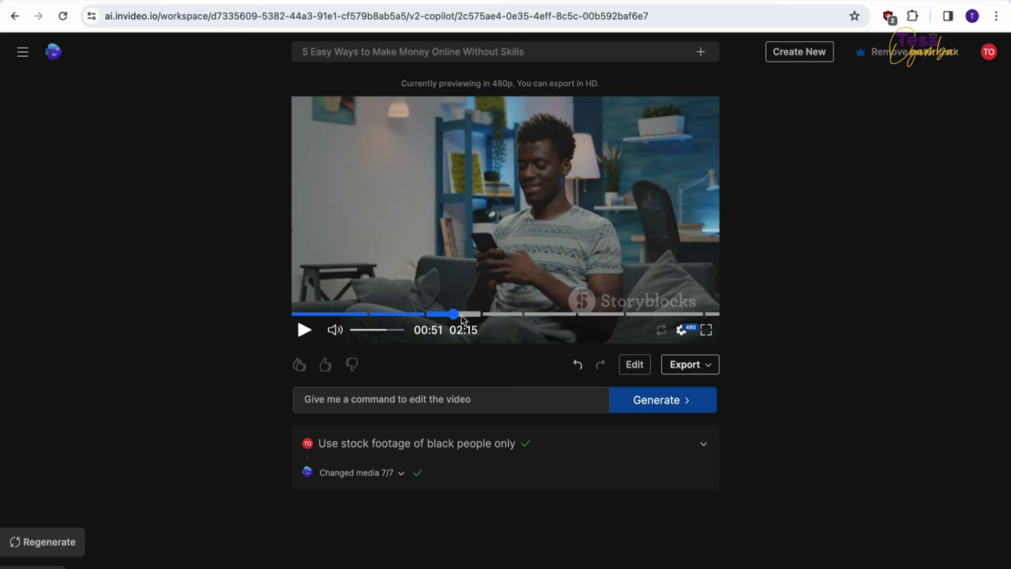
- Jump to 01:04, 01:16 and 01:41 to check eBay, Freelance Writing and Affiliate Marketing footage
left_click(471, 314)
left_click(492, 314)
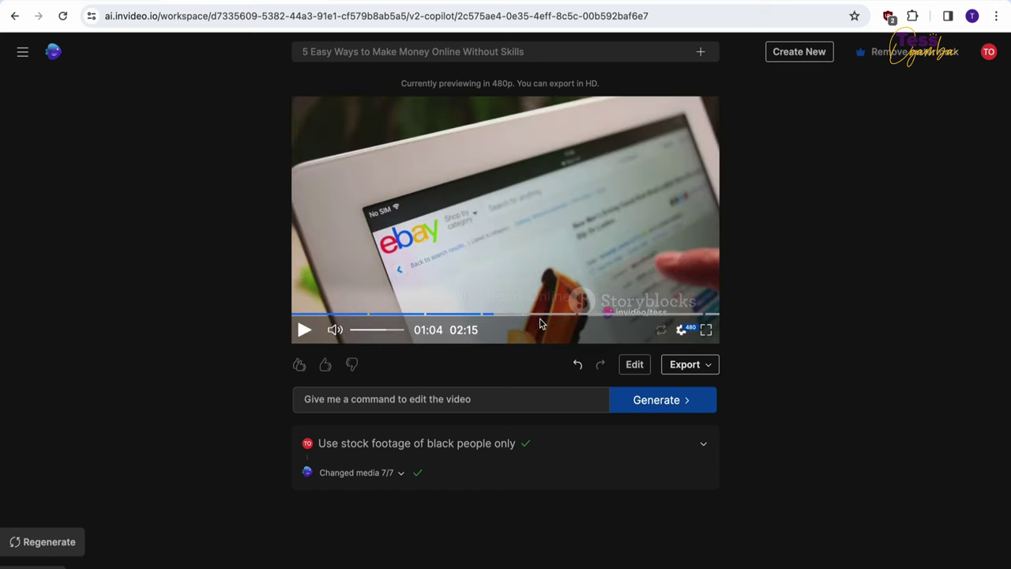
left_click(532, 315)
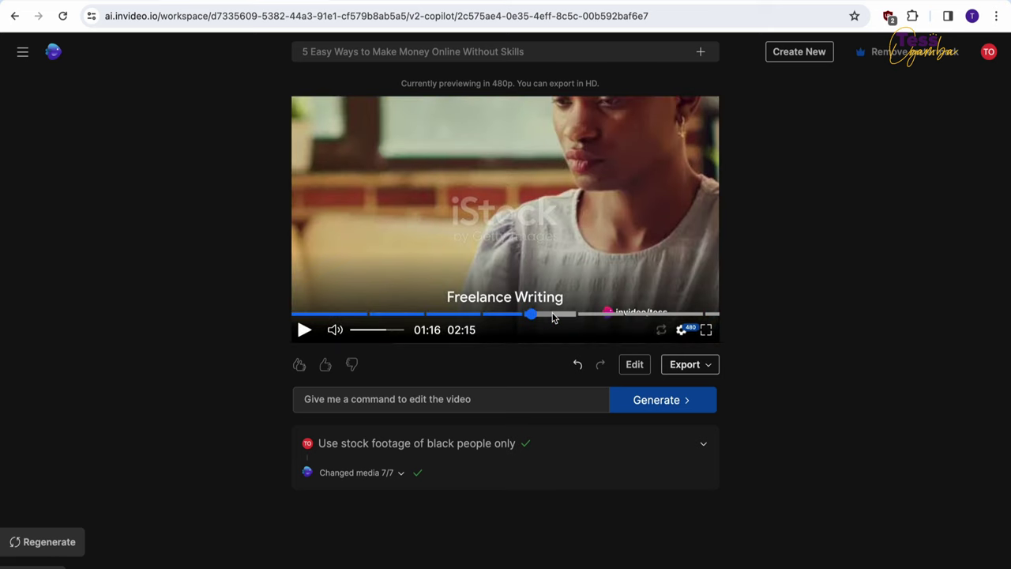
left_click(554, 314)
left_click(609, 315)
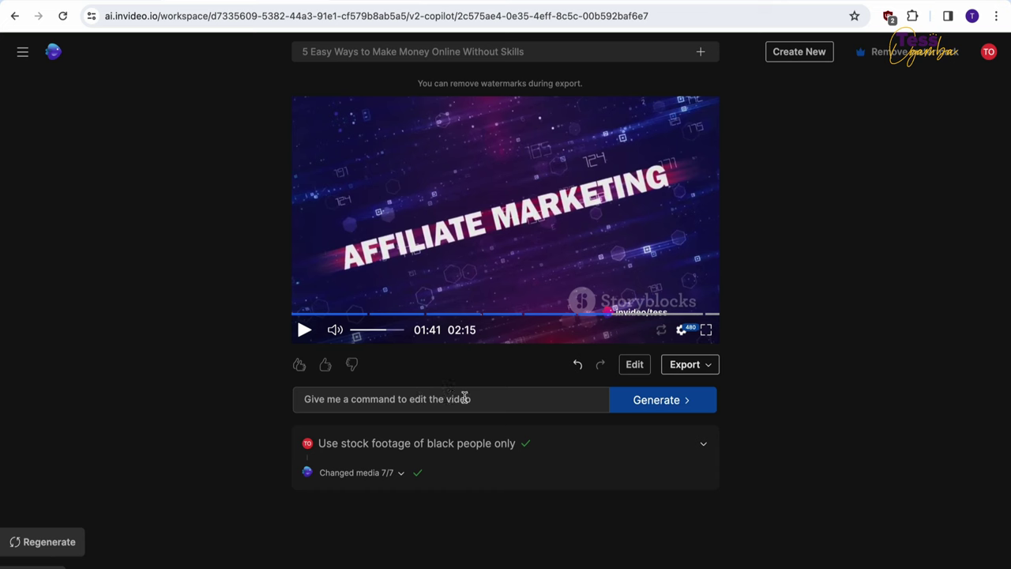
left_click(506, 397)
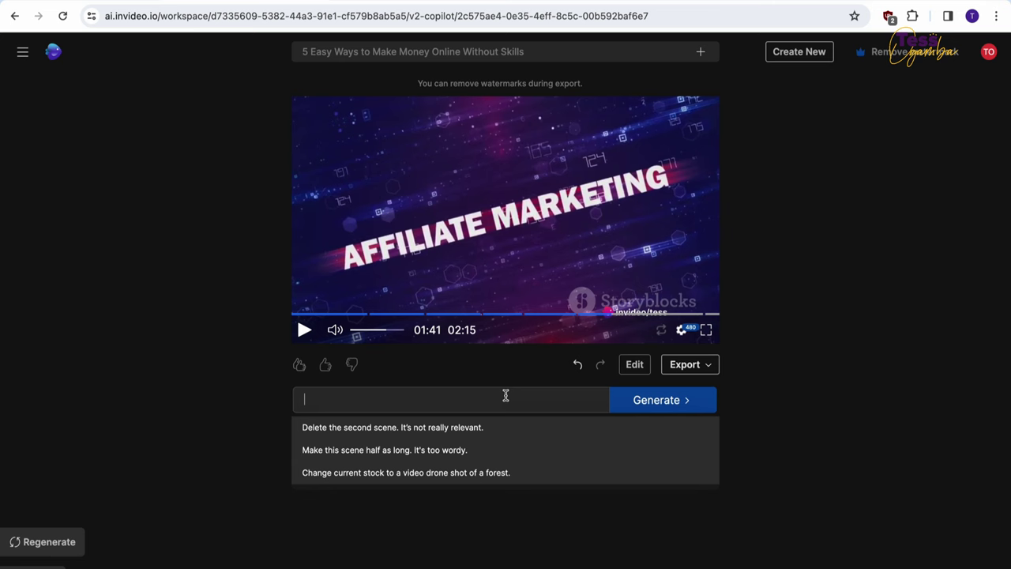
- Request 'Add subtitles' for the whole video, then play the preview to 00:13 to verify them
type("Add subtitles")
left_click(672, 402)
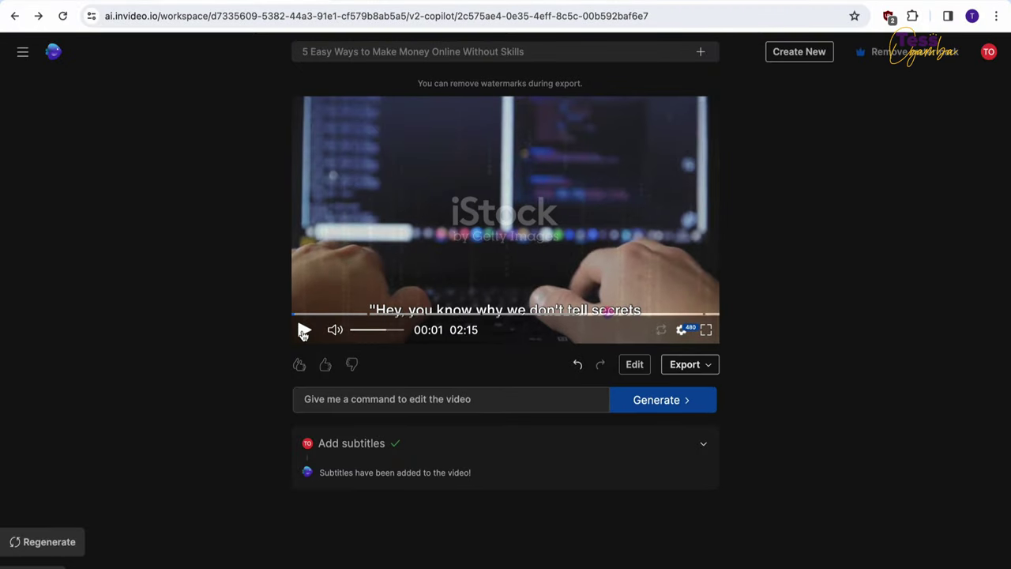
left_click(304, 331)
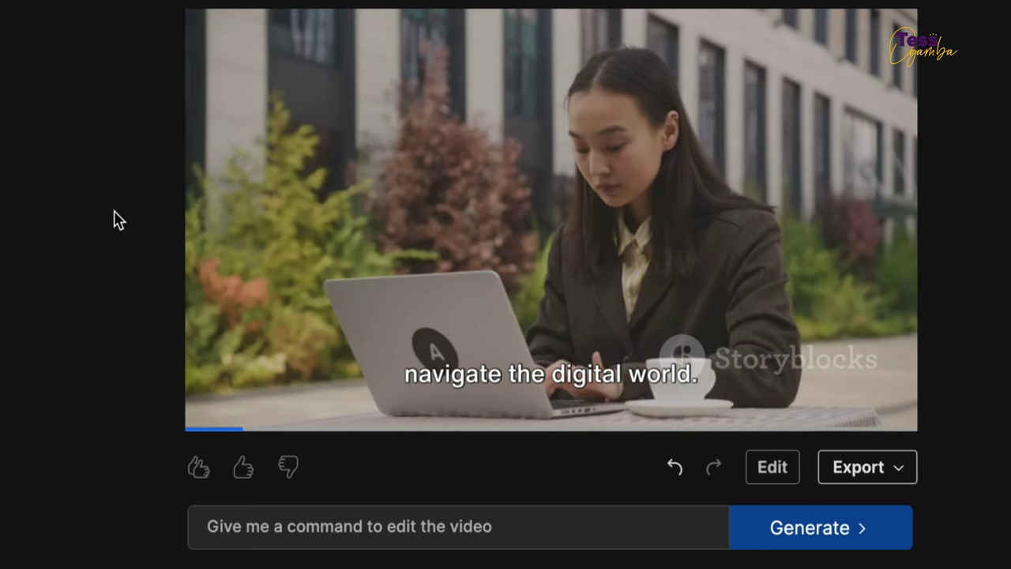
mouse_move(550, 237)
left_click(208, 408)
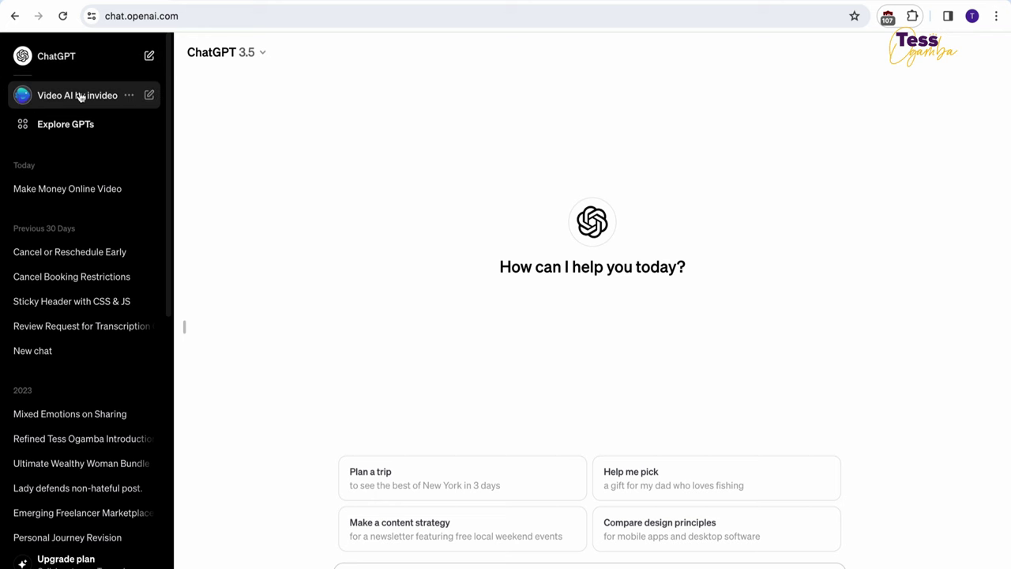
- Use the Video AI by invideo GPT to request an influencer YouTube Short and open it in invideo
left_click(79, 96)
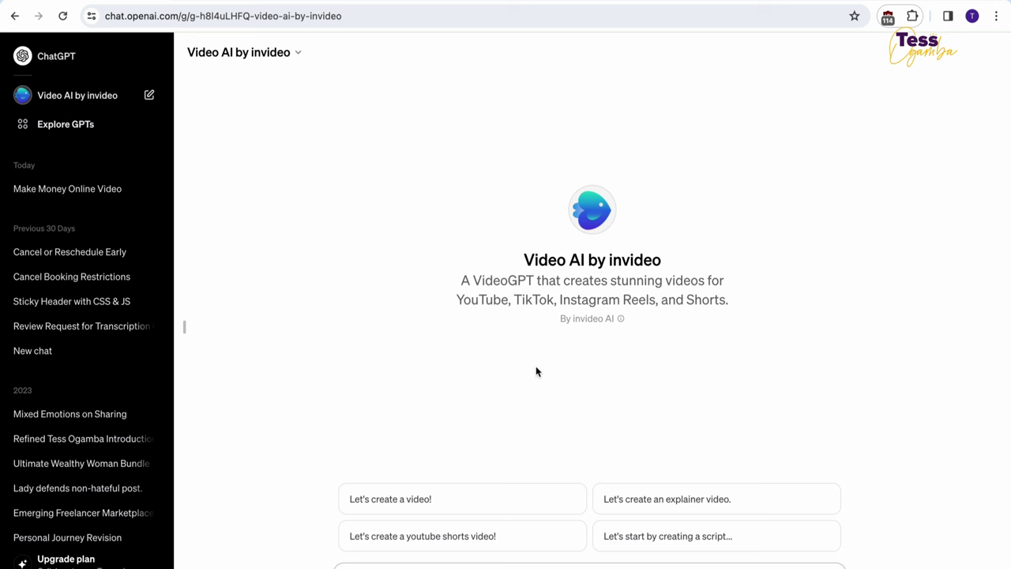
left_click(443, 540)
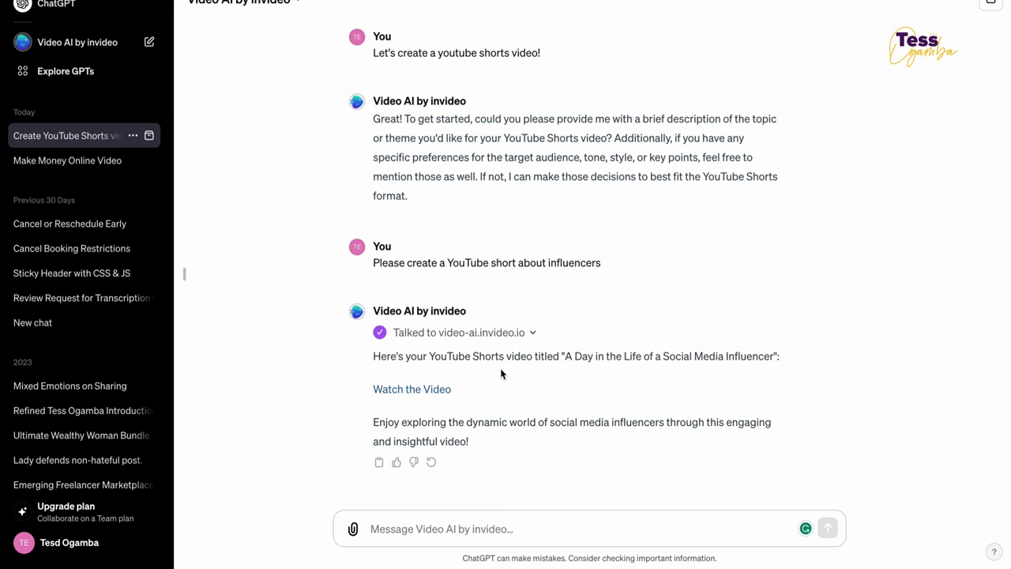
left_click(395, 390)
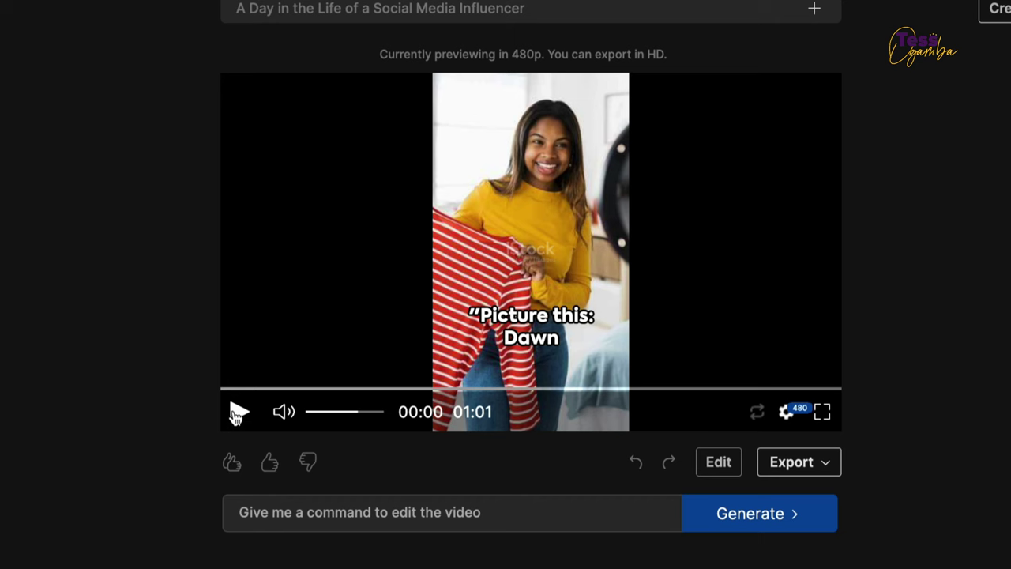
- Play the influencer Short's preview and pause it at 00:13
left_click(238, 411)
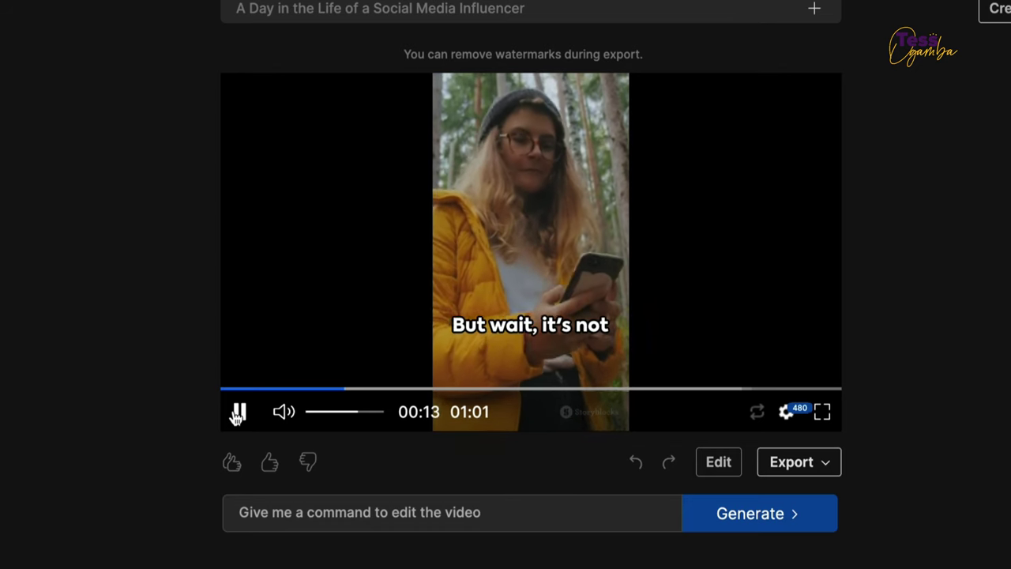
left_click(238, 412)
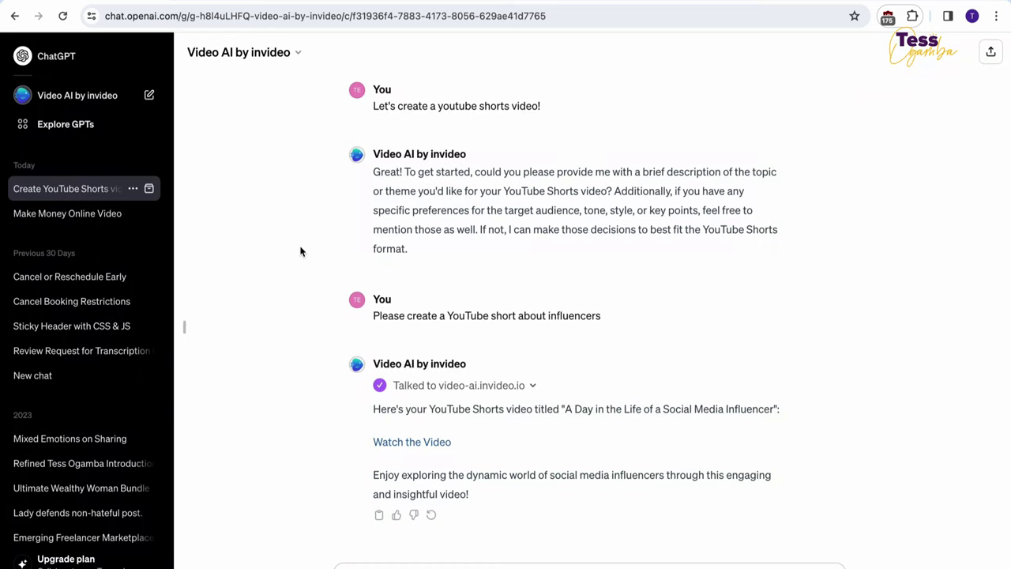
- Search Explore GPTs for 'Video AI by InVideo' and open its chat page
left_click(67, 124)
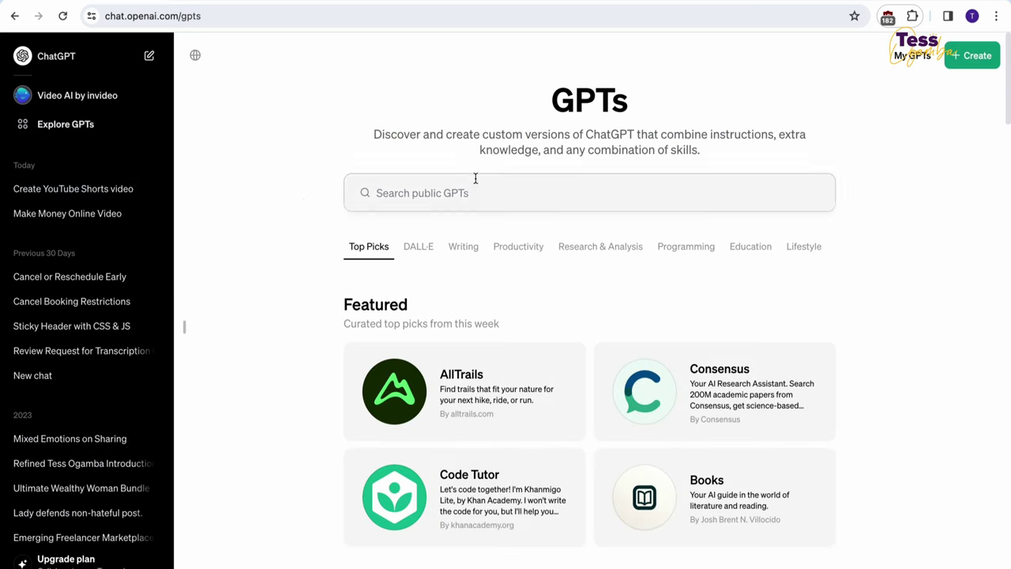
left_click(445, 198)
type("Video AI by InVideo")
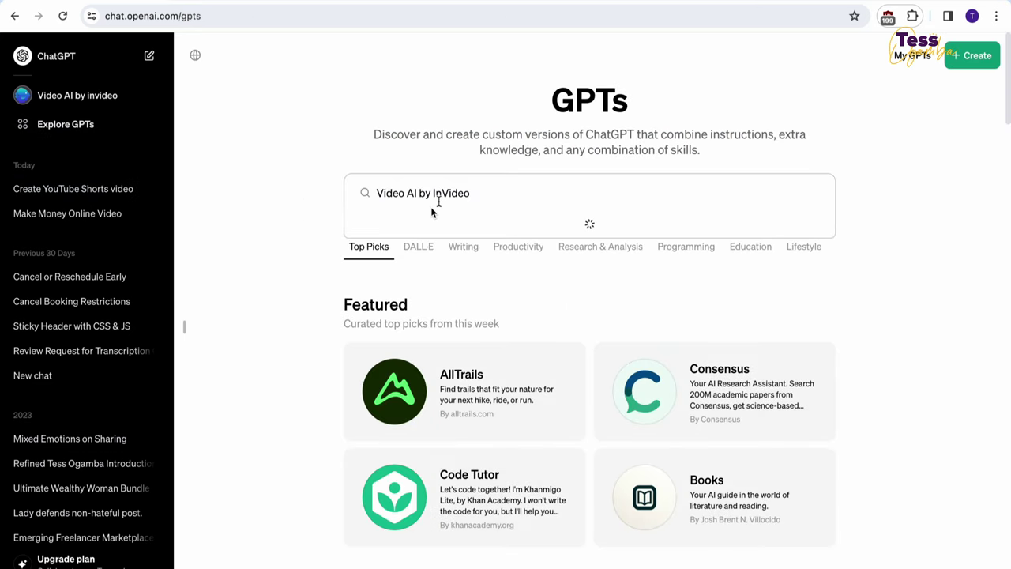
left_click(424, 286)
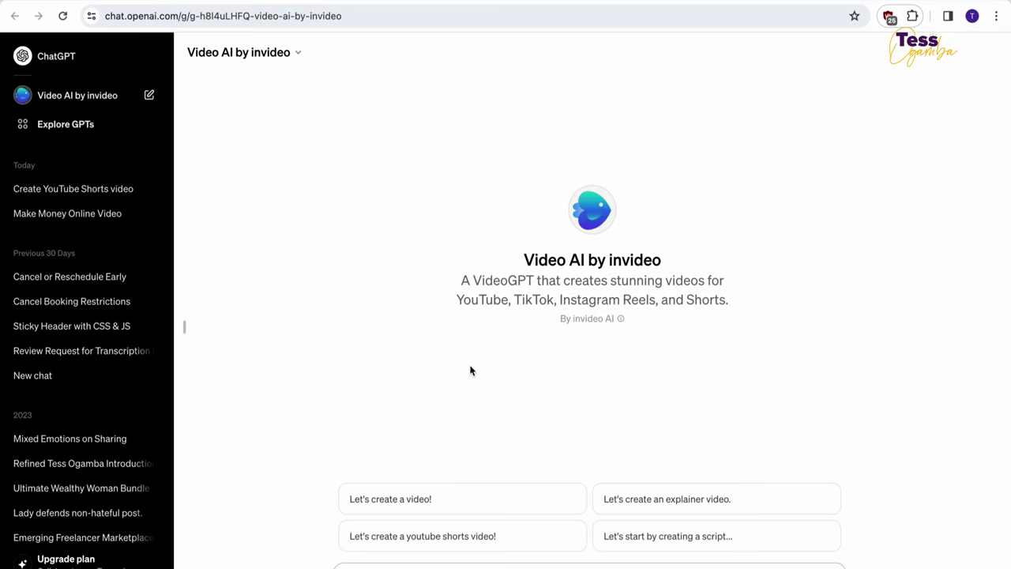
mouse_move(77, 94)
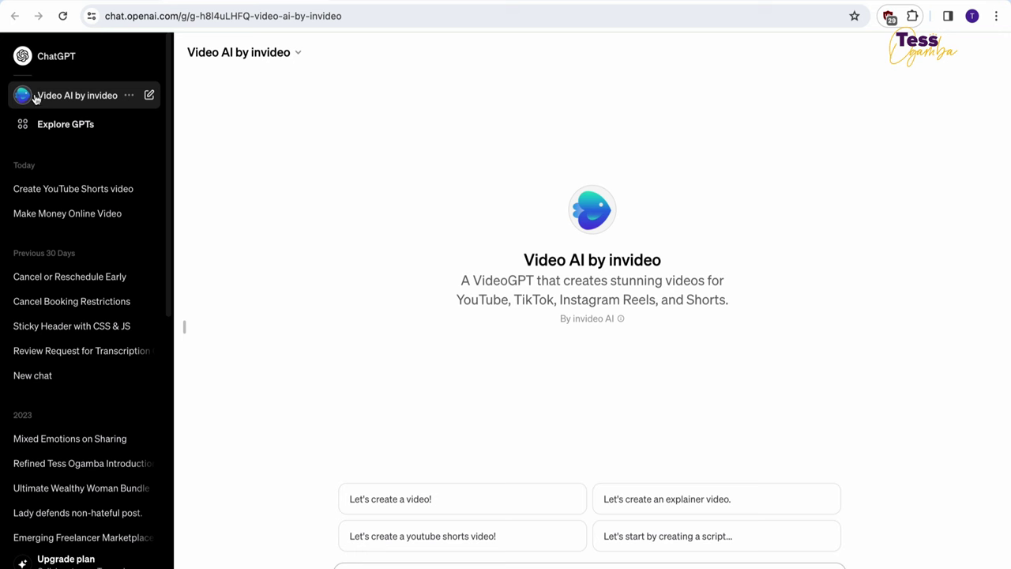
- Open and close the GPT's sidebar options menu
left_click(130, 96)
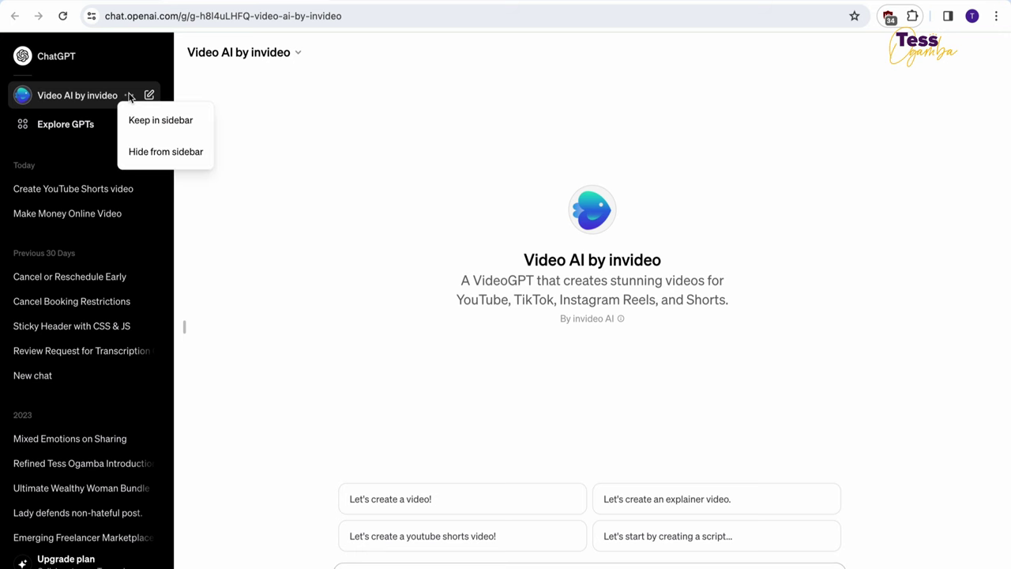
left_click(301, 148)
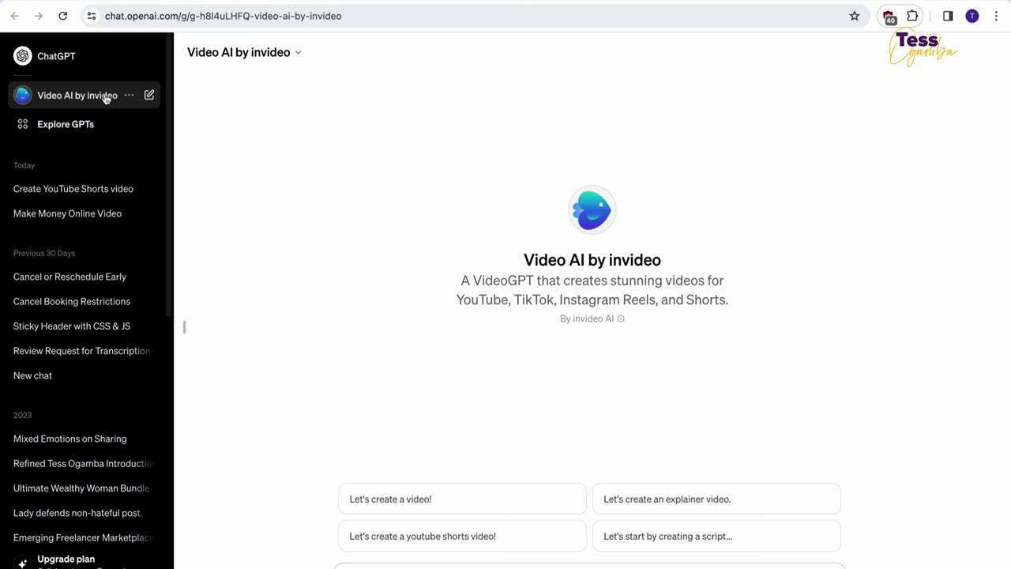